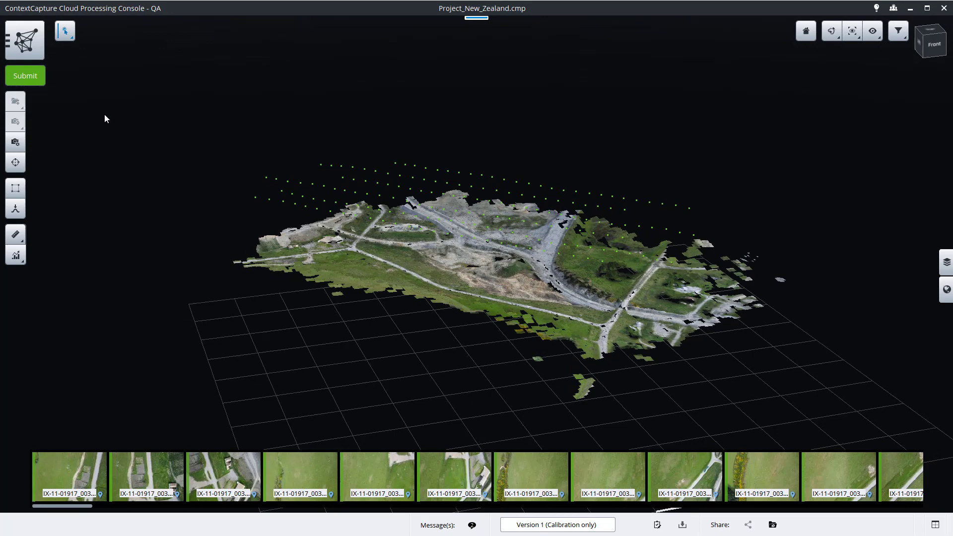
Add OpenCities Planner LodTree next to 3MX as an output format for 3D model processing
left_click(26, 76)
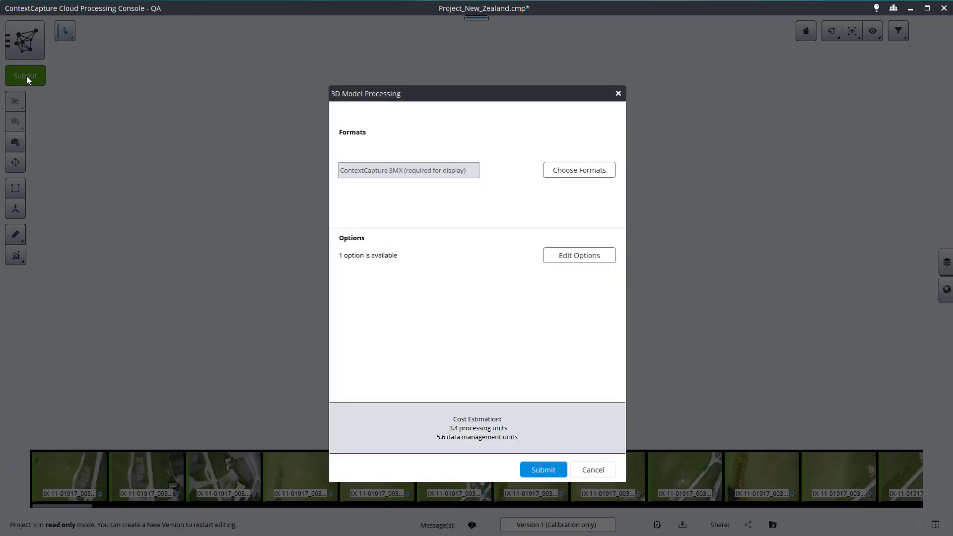
left_click(578, 171)
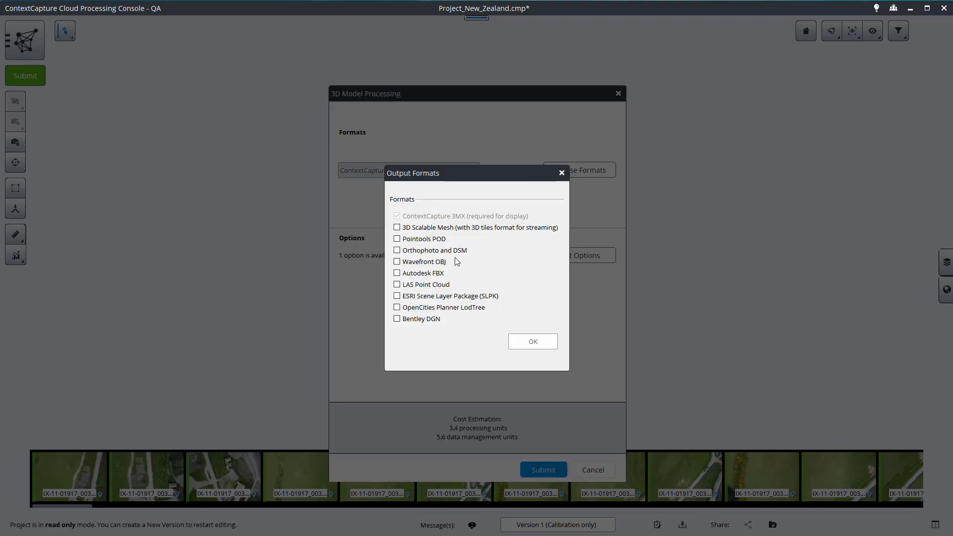
left_click(432, 311)
left_click(533, 345)
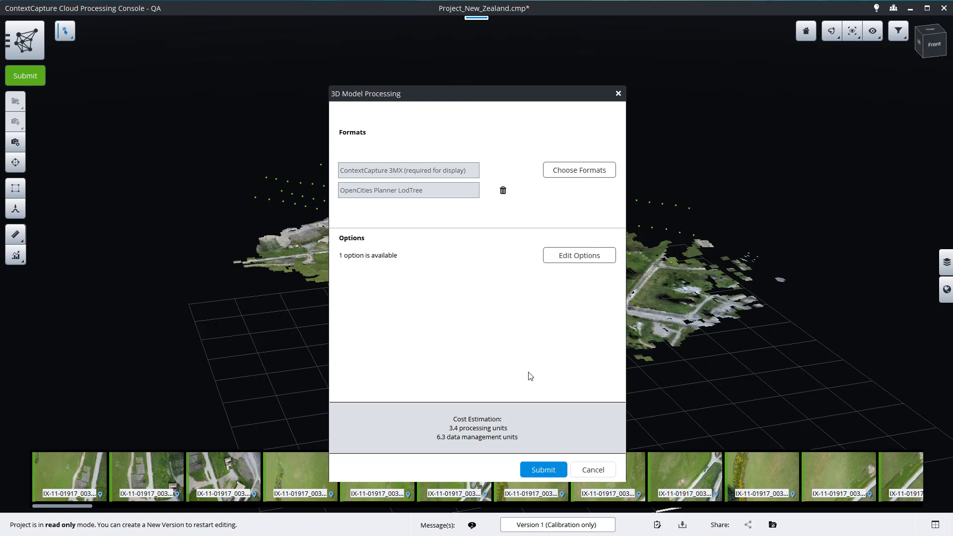
Use a user-defined WGS 84 / UTM zone 59S (EPSG:32759) output system and submit the 3D model job
left_click(584, 262)
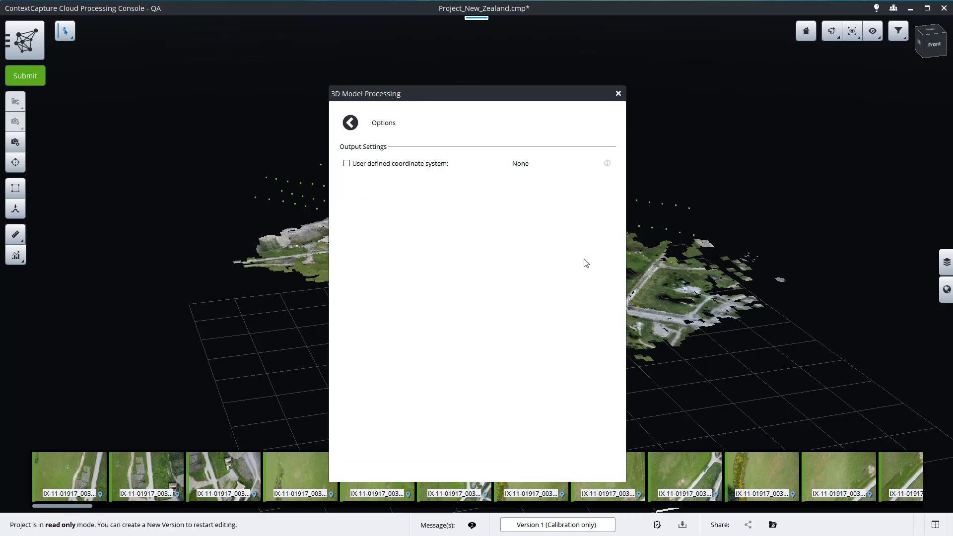
left_click(384, 164)
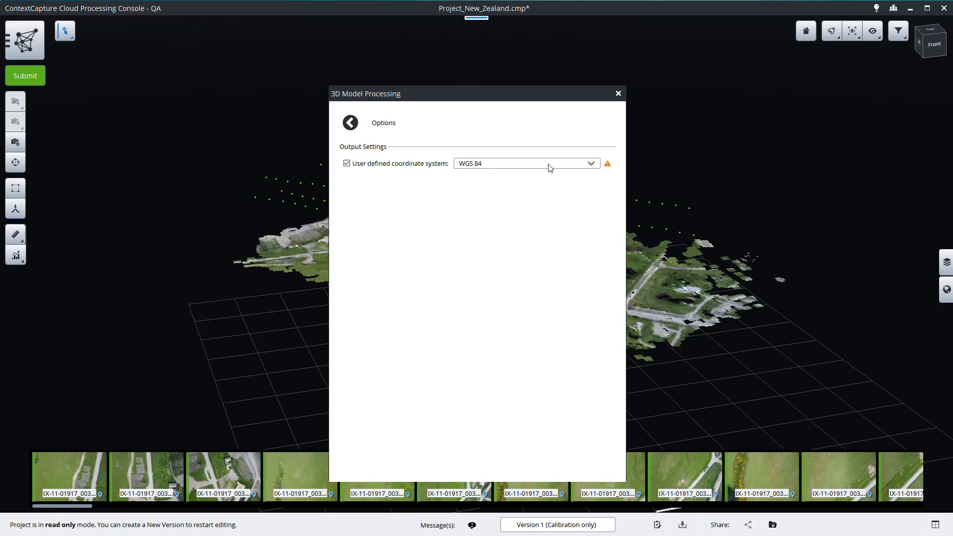
left_click(567, 166)
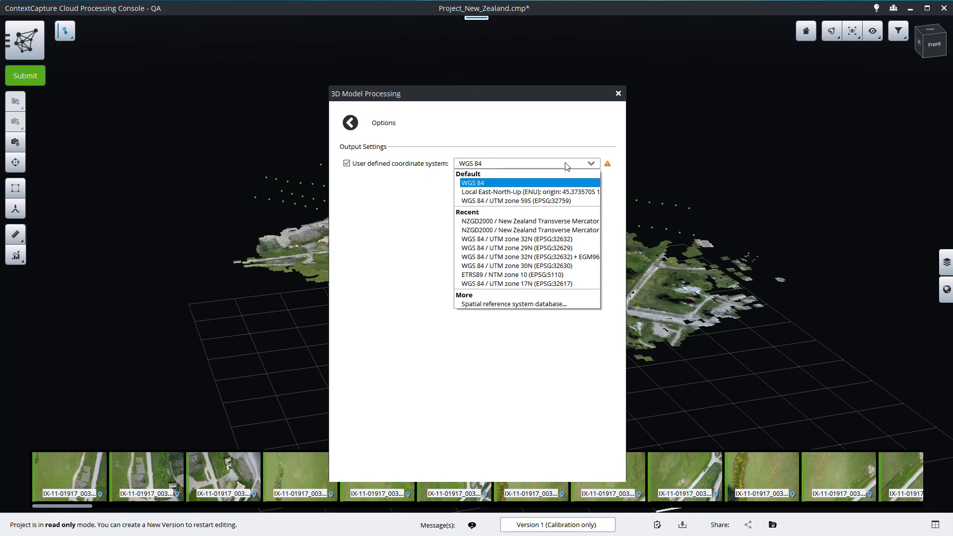
left_click(555, 201)
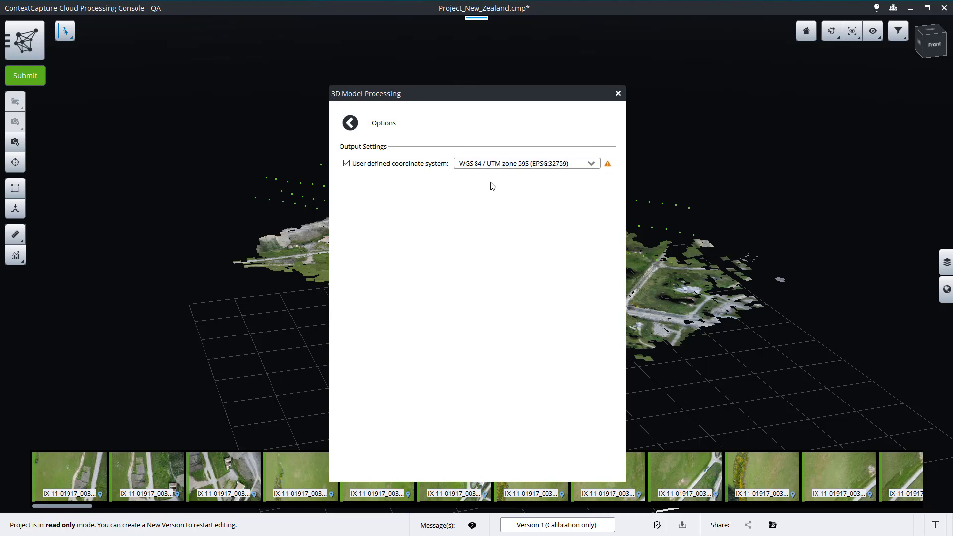
left_click(350, 124)
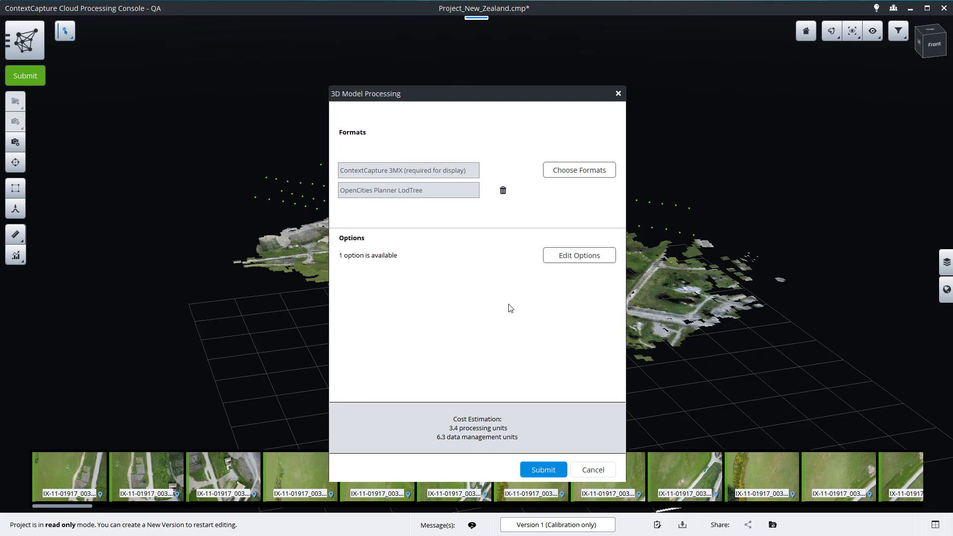
left_click(544, 470)
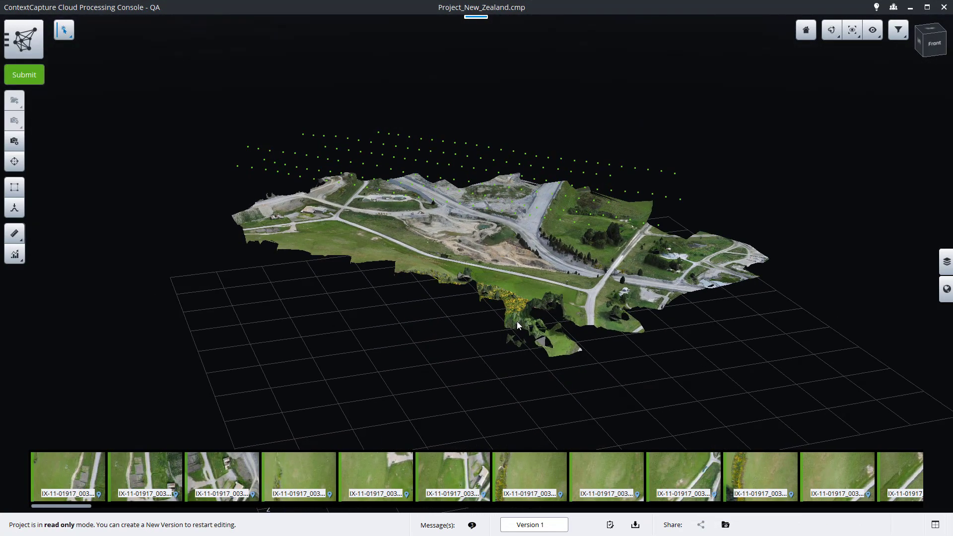
Select the OpenCities Planner LodTree export in Download Manager and open its download folder
left_click(635, 526)
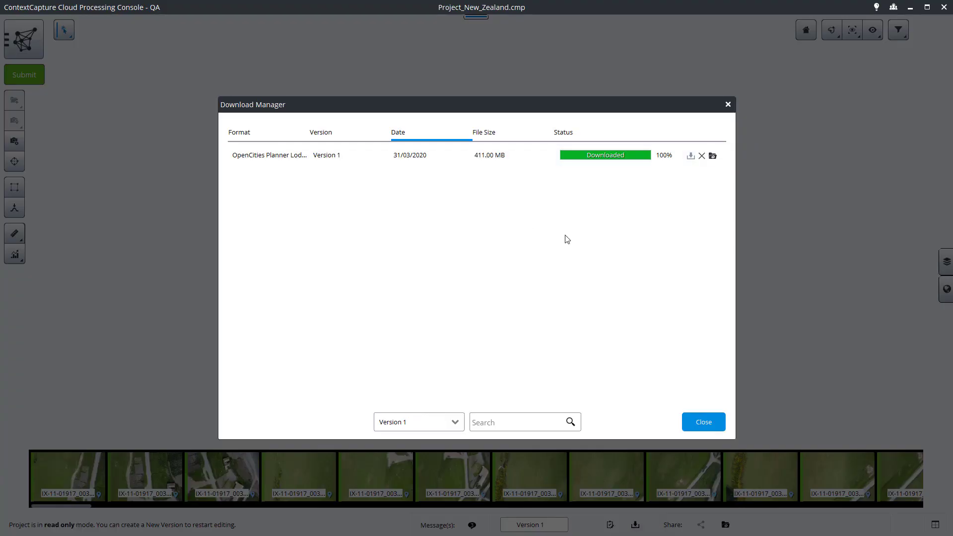
left_click(318, 161)
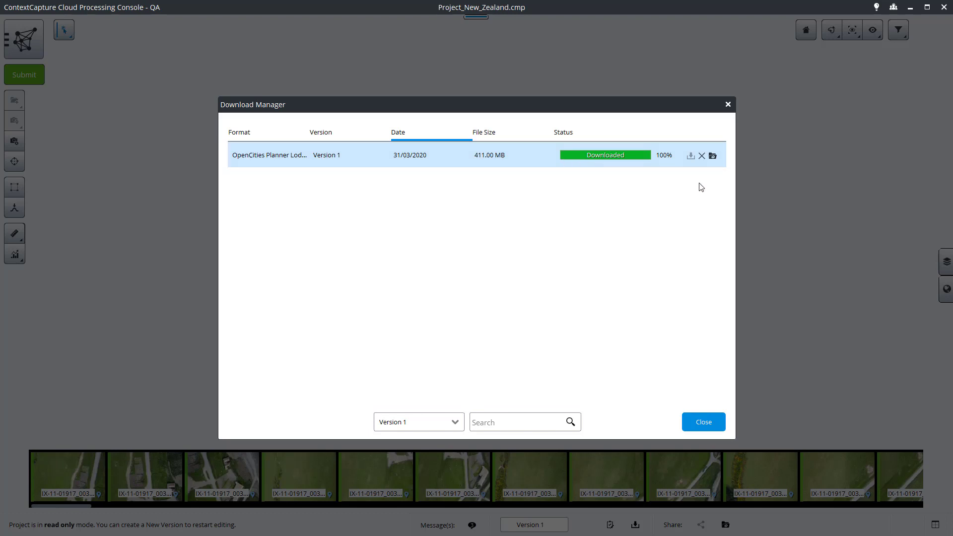
left_click(713, 157)
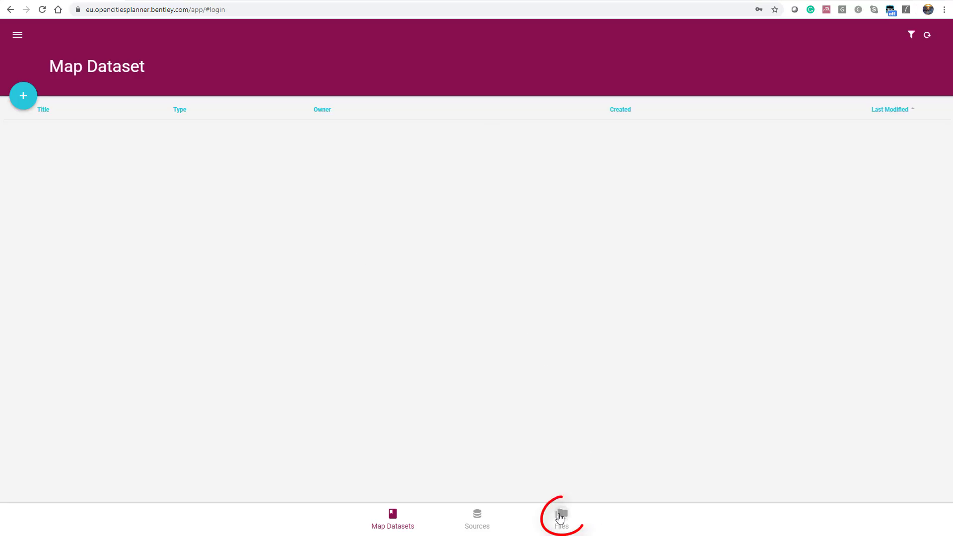
Drag the LodTree zip from the LODTreeExport folder onto the Data Manager Files upload area
left_click(561, 516)
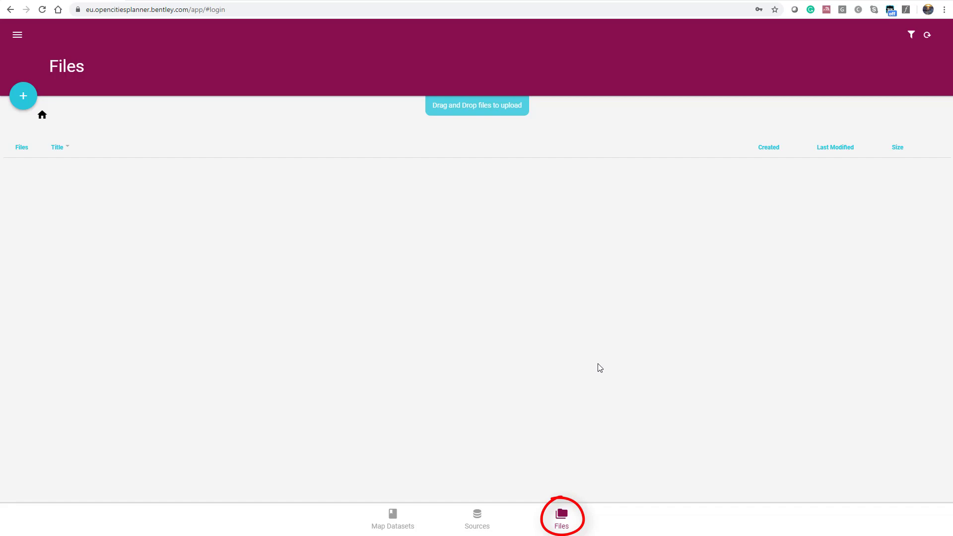
key("alt+Tab")
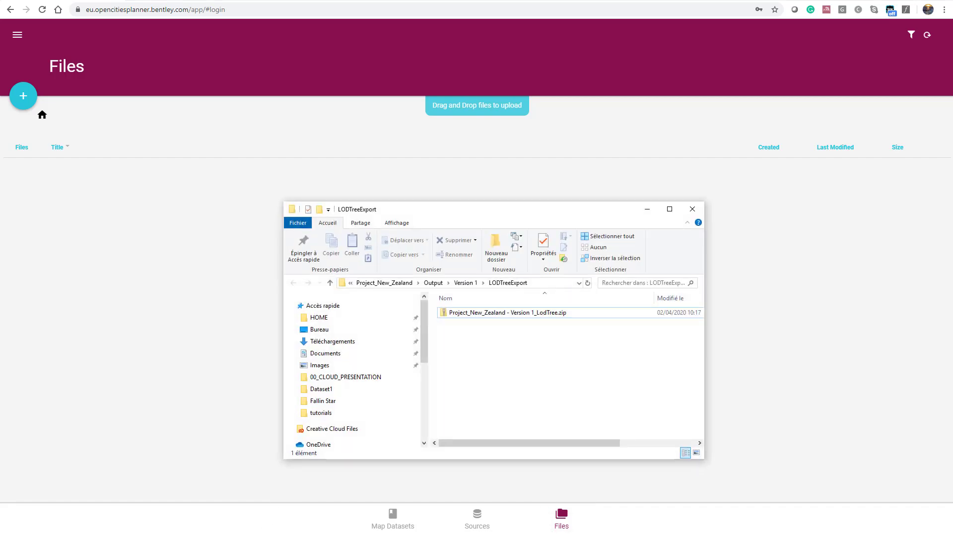
left_click(532, 315)
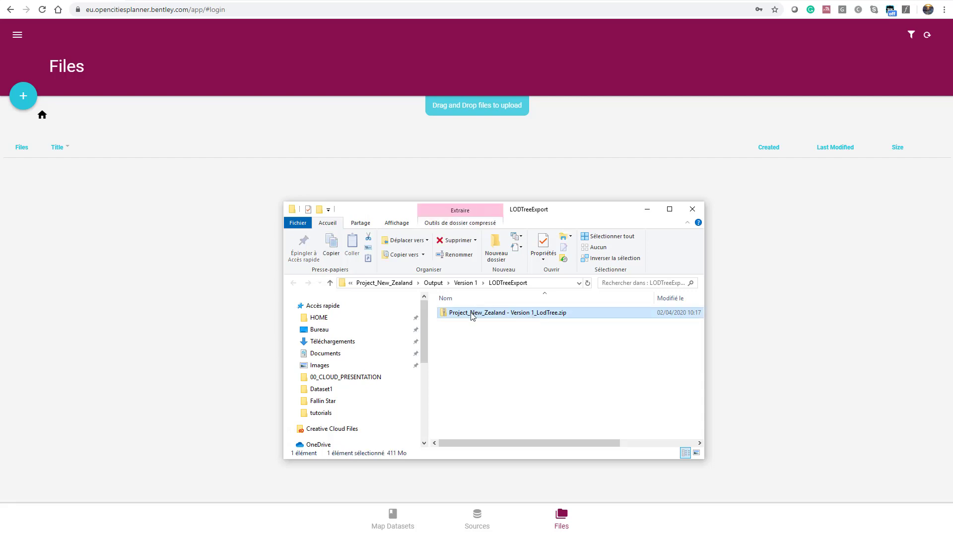
left_click_drag(470, 316, 498, 193)
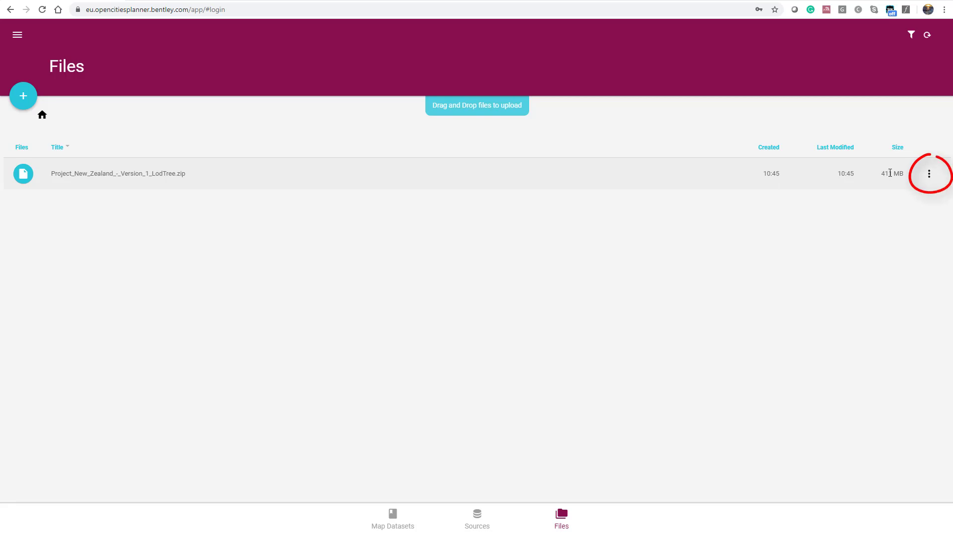
Create a new source from the uploaded LodTree zip
left_click(928, 175)
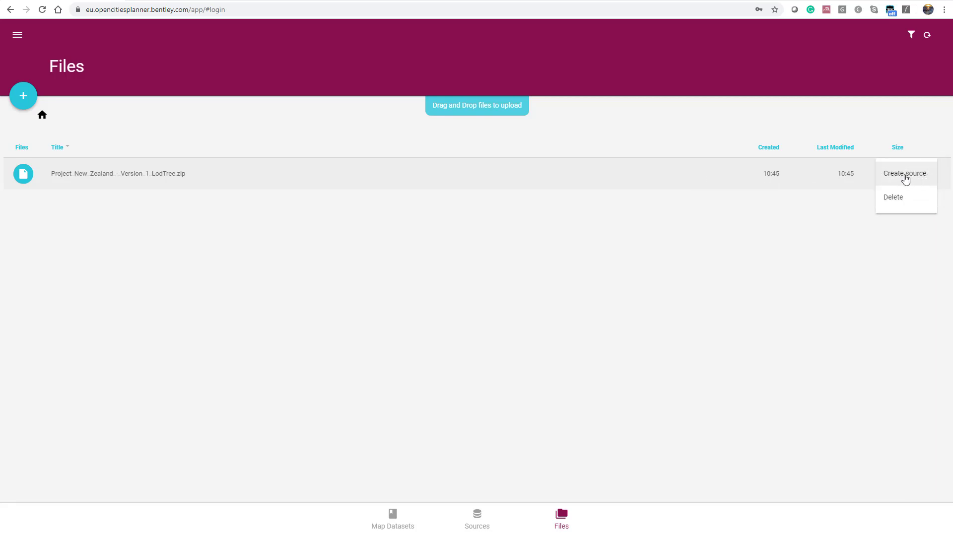
left_click(913, 180)
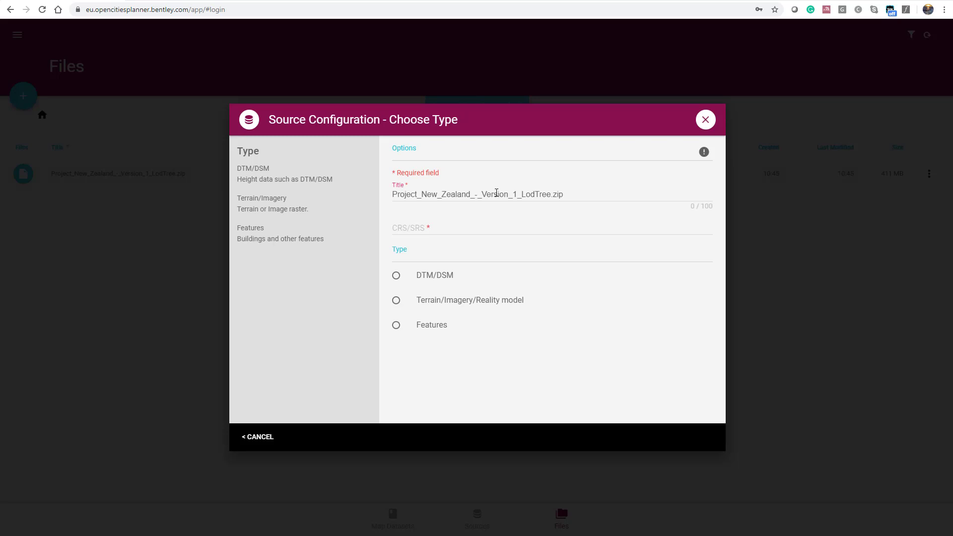
left_click(497, 194)
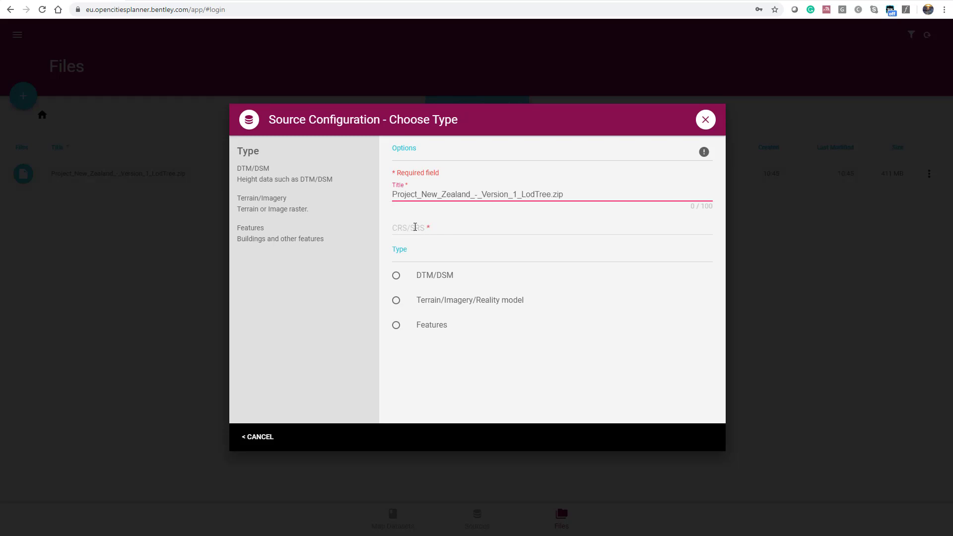
Give the source coordinate system epsg:32759 and type Terrain/Imagery/Reality model
left_click(415, 226)
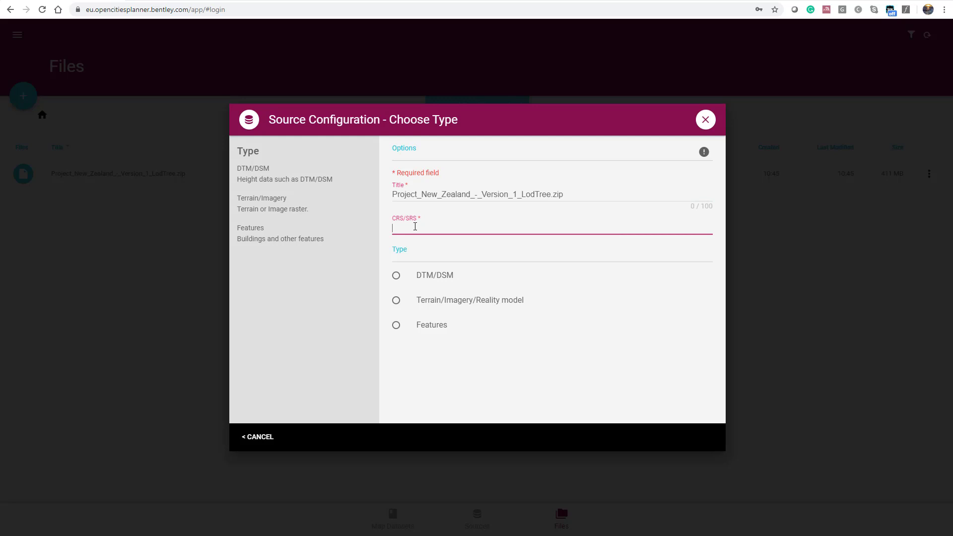
type("32759")
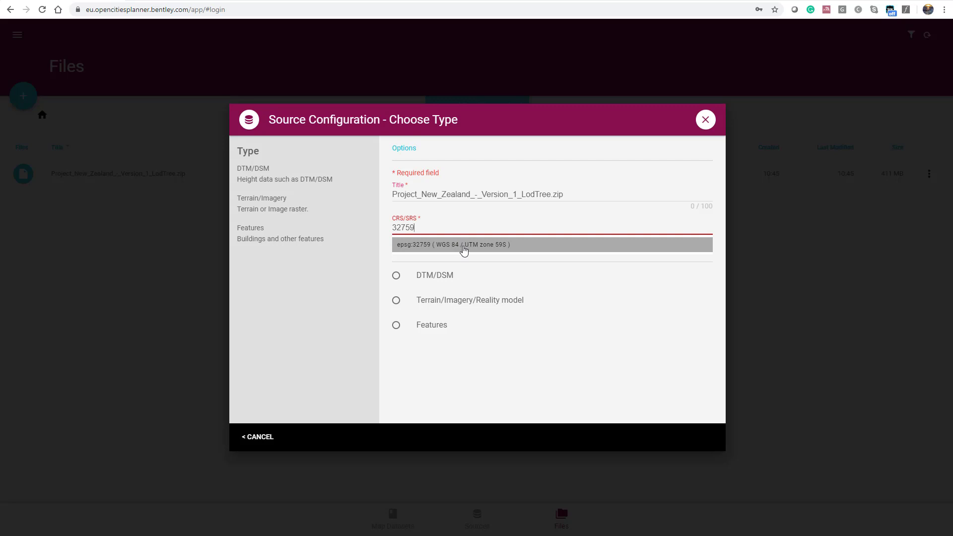
left_click(464, 245)
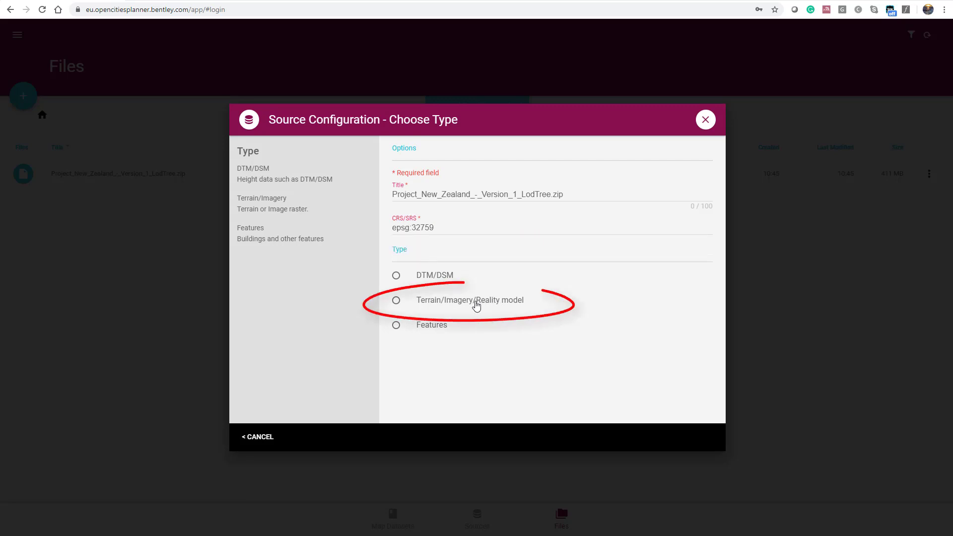
left_click(395, 303)
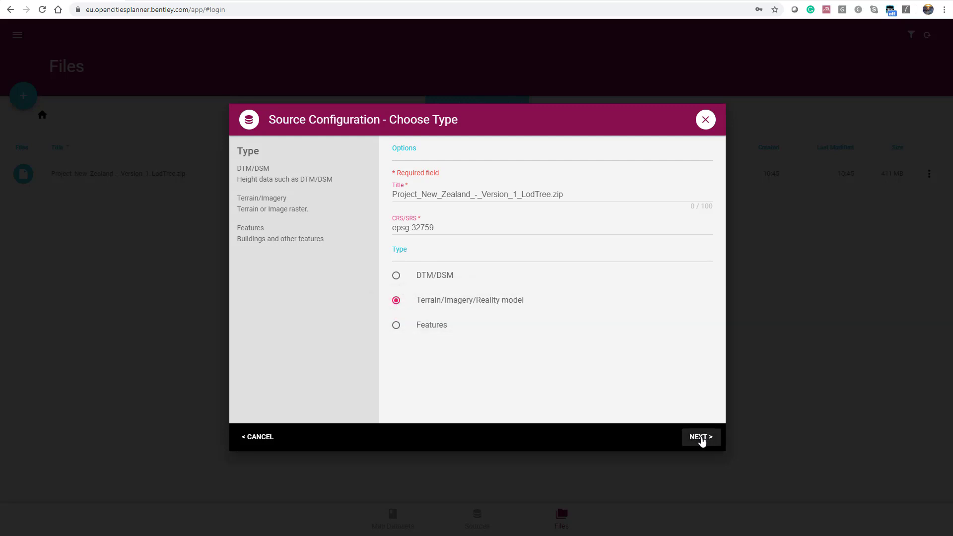
left_click(700, 437)
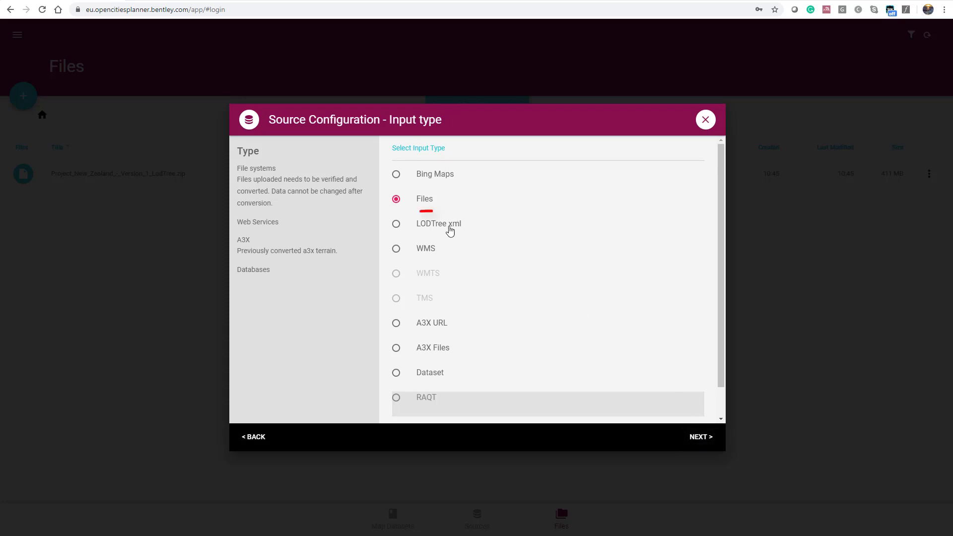
Choose LODTree xml as input type and continue once LODTreeExport.xml passes verification
left_click(397, 225)
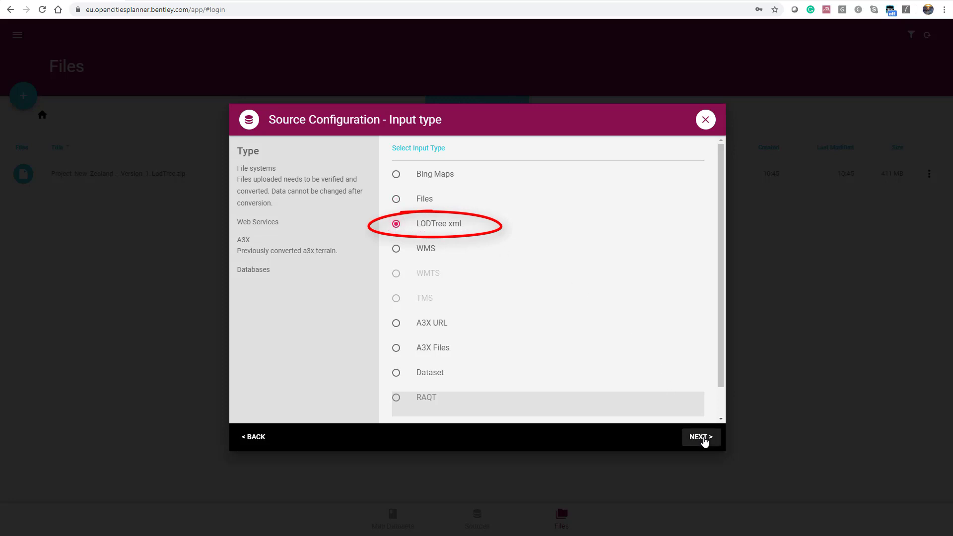
left_click(704, 439)
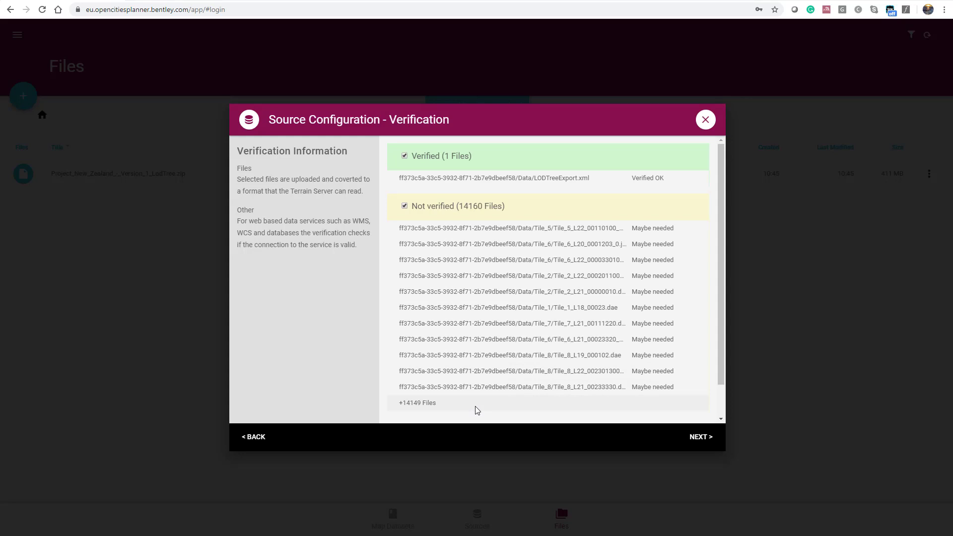
left_click(702, 439)
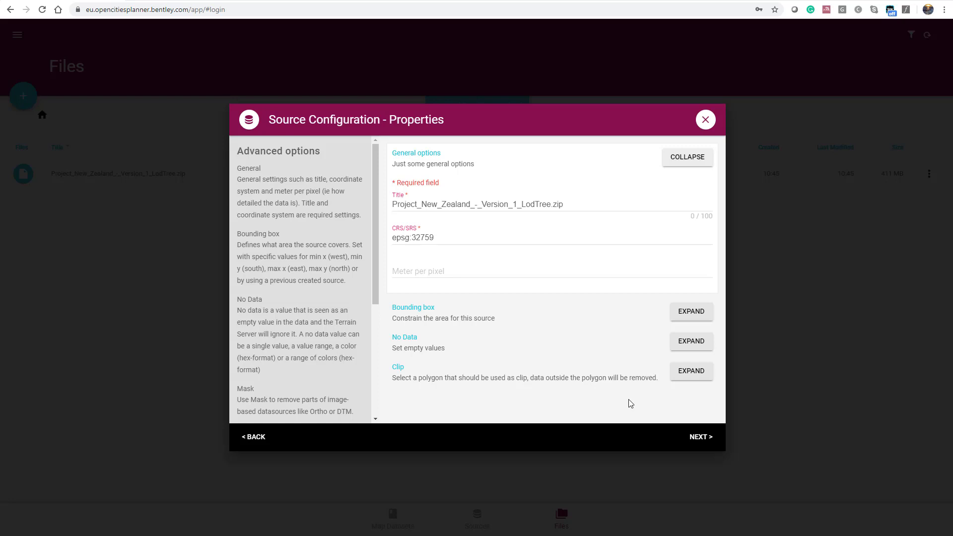
Accept the default source properties and dismiss the Completed page
left_click(705, 439)
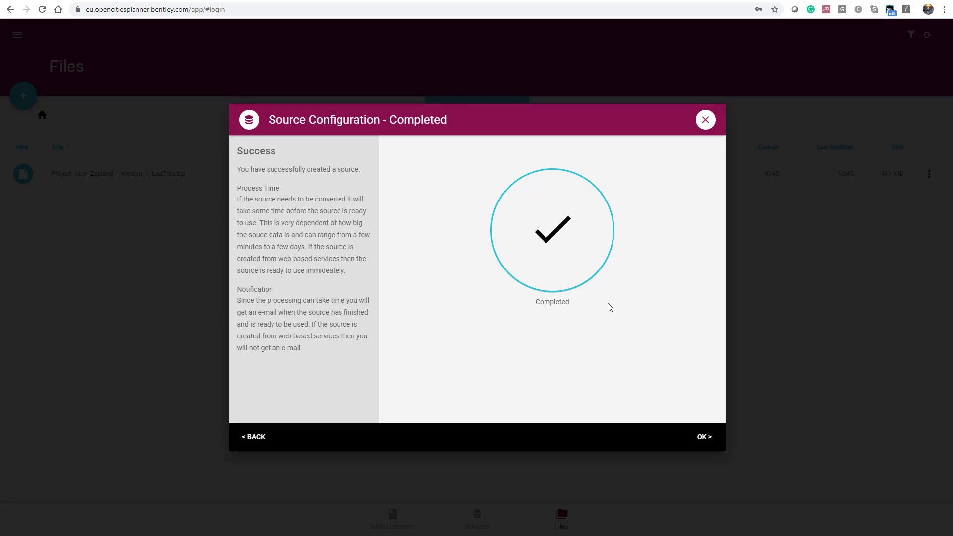
left_click(704, 439)
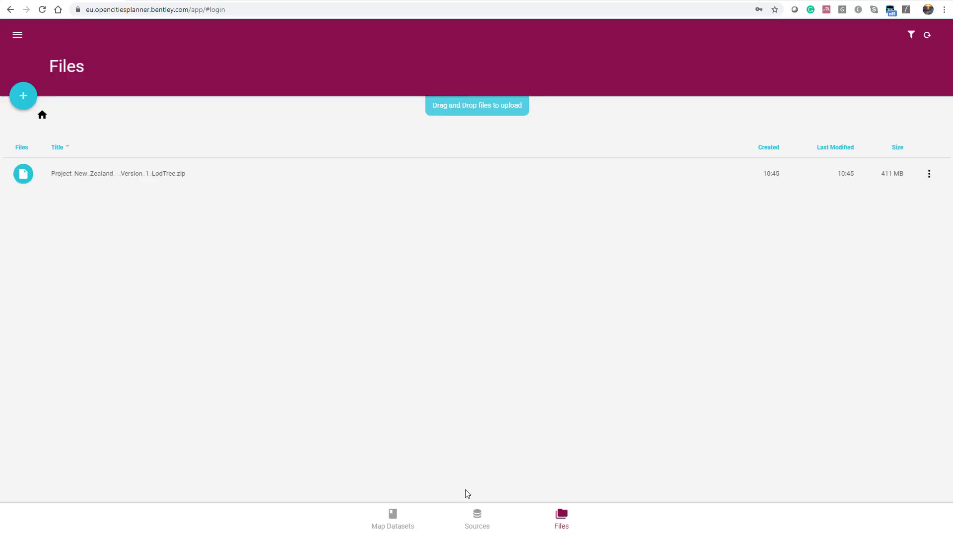
From the Sources list, create a map dataset from the LodTree zip source with default properties
left_click(477, 519)
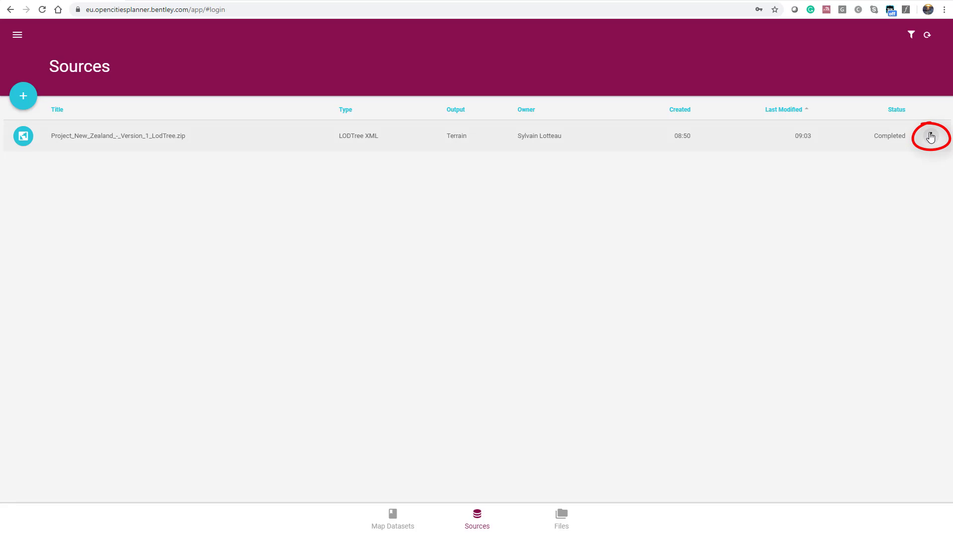
left_click(930, 136)
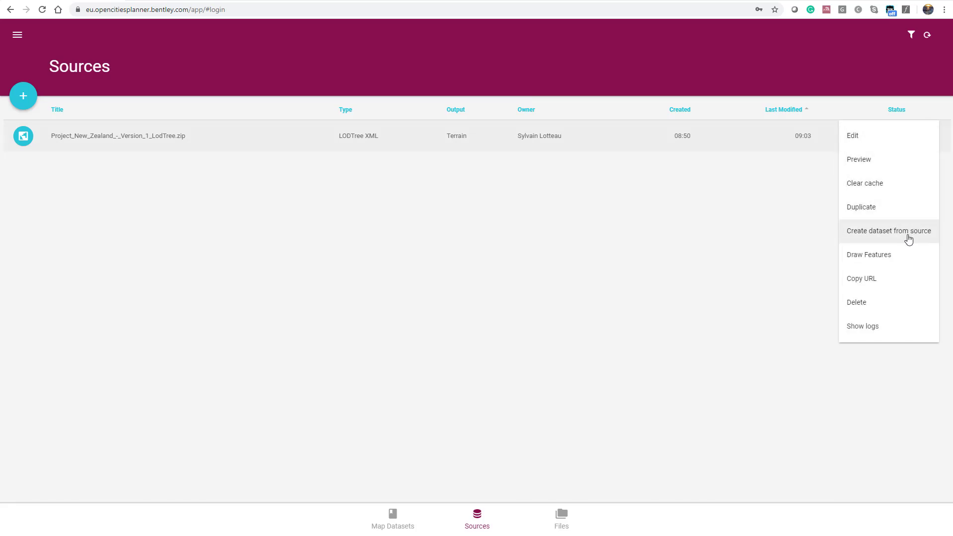
left_click(909, 240)
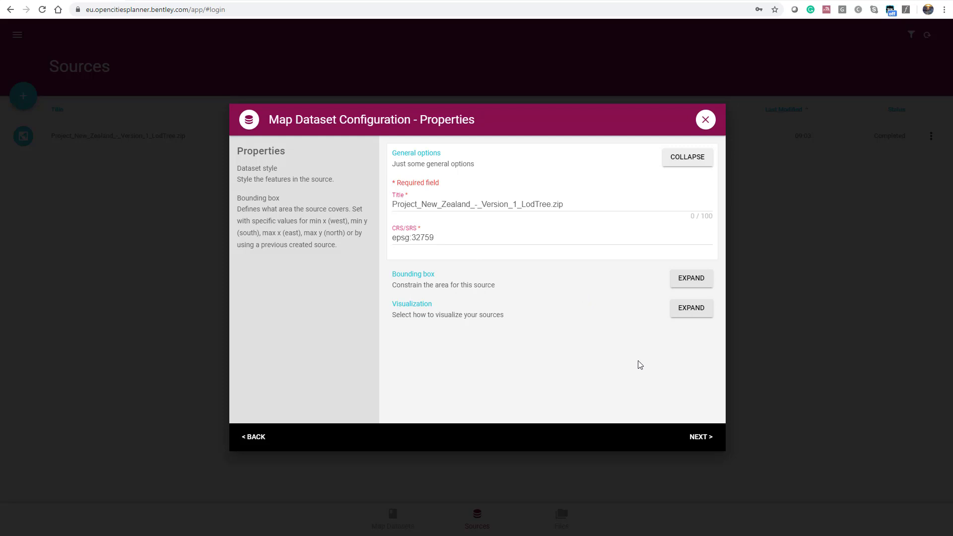
left_click(700, 438)
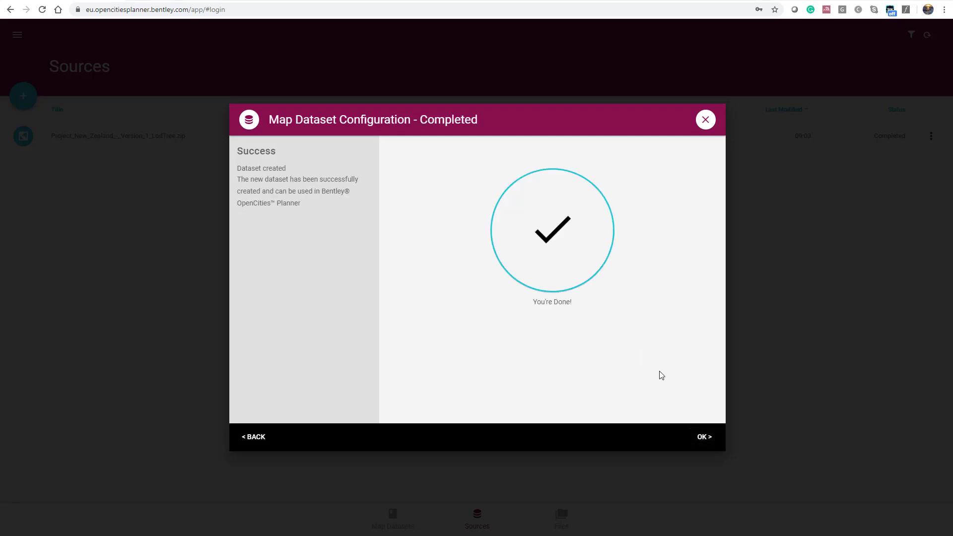
left_click(704, 438)
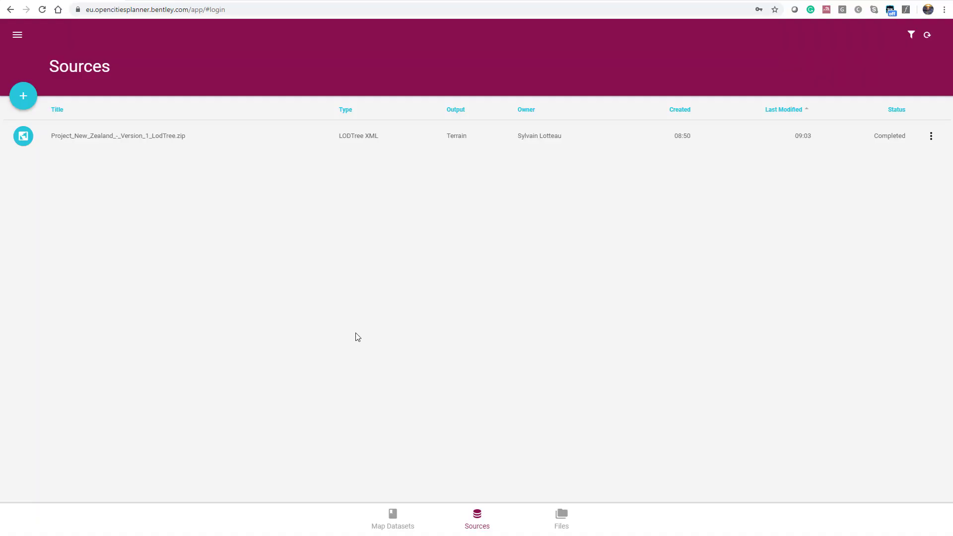
Launch OpenCities Planner and add the LodTree dataset from Backgrounds > Map Datasets as terrain
left_click(17, 36)
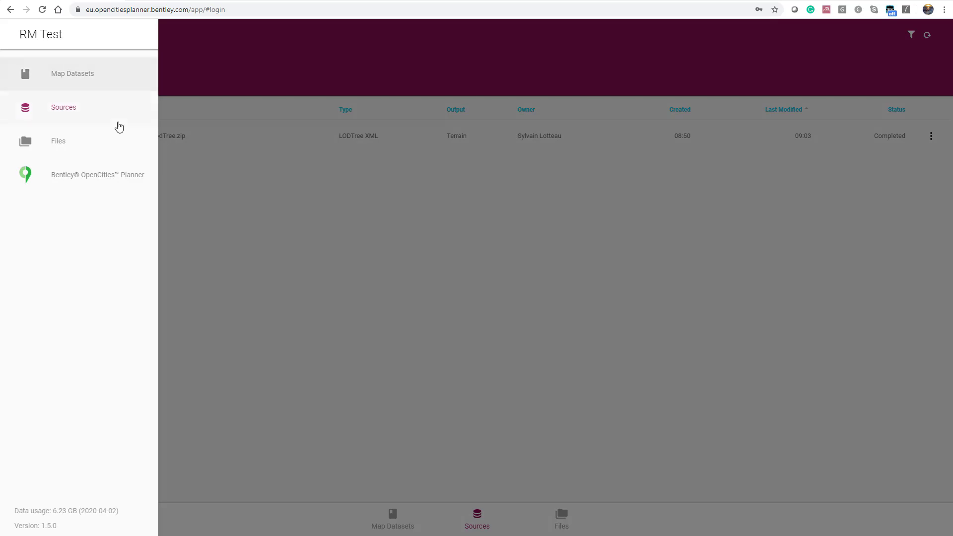
left_click(112, 176)
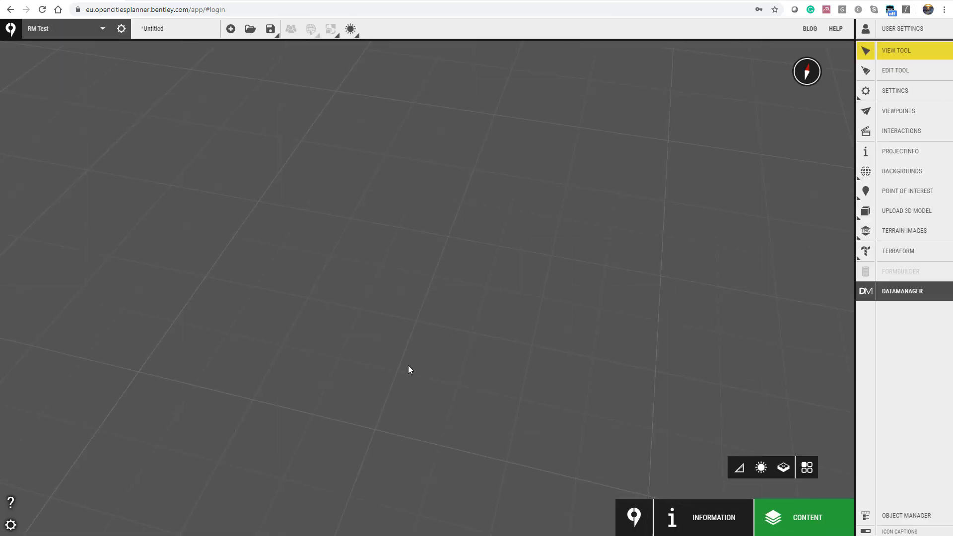
left_click(891, 175)
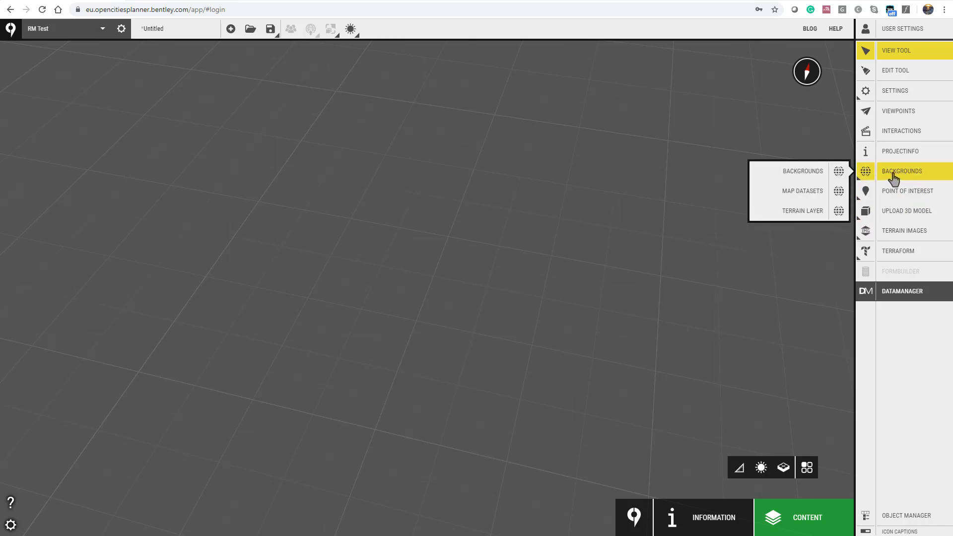
left_click(805, 192)
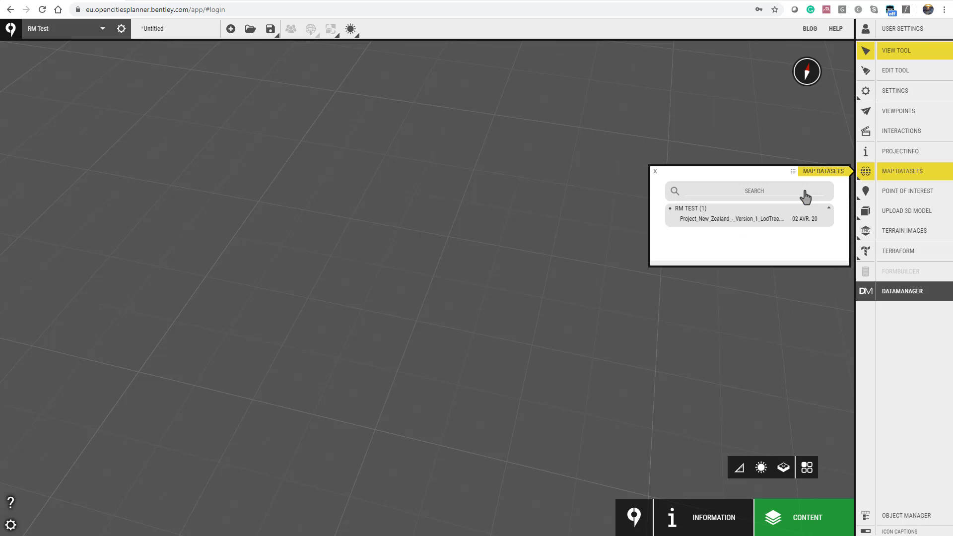
left_click(741, 219)
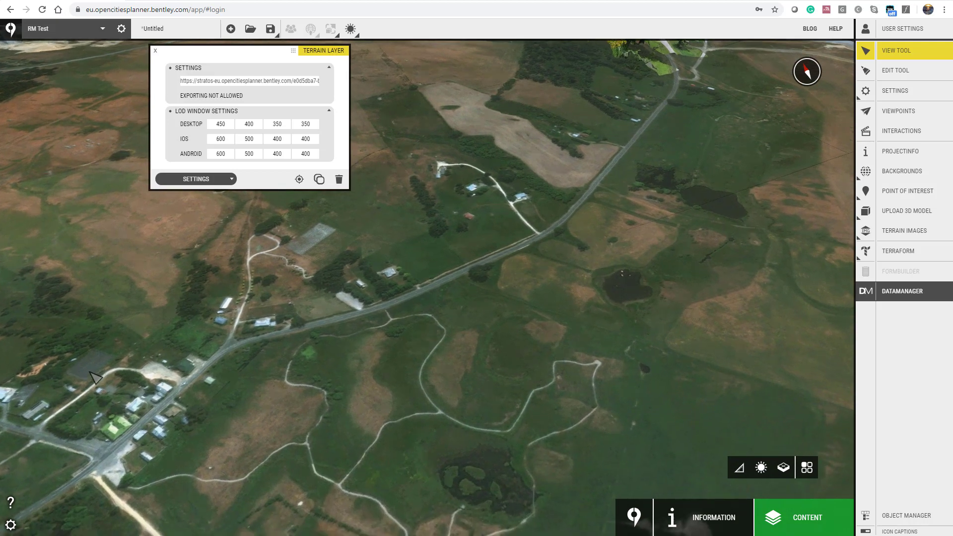
Close the Terrain Layer panel, then zoom and pan across the mesh to center the quarry
left_click(155, 51)
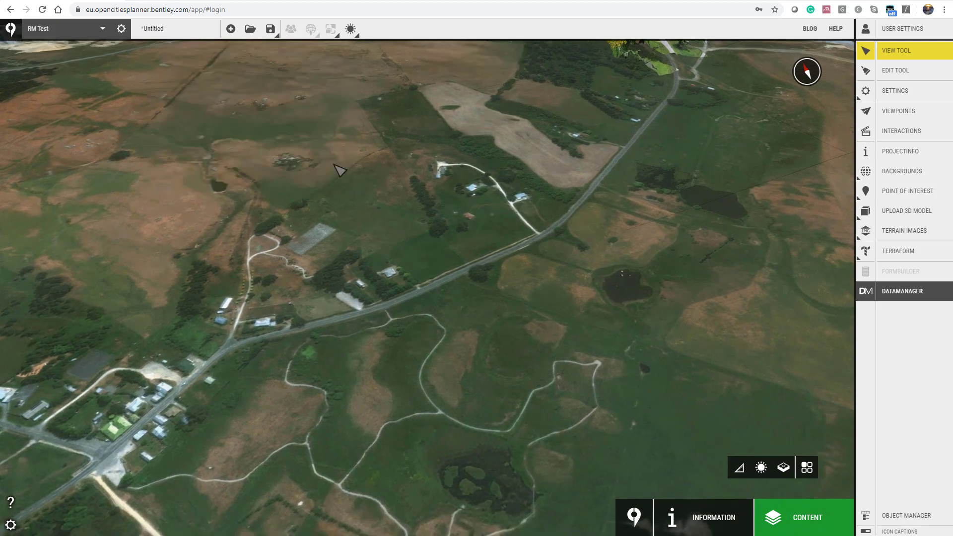
scroll(459, 226, "down", 3)
scroll(541, 187, "up", 5)
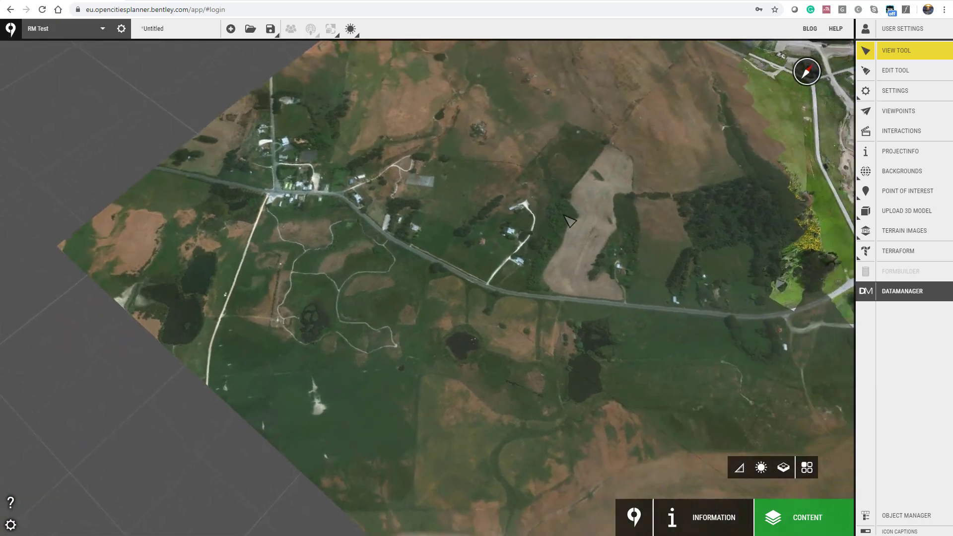
left_click_drag(569, 221, 323, 322)
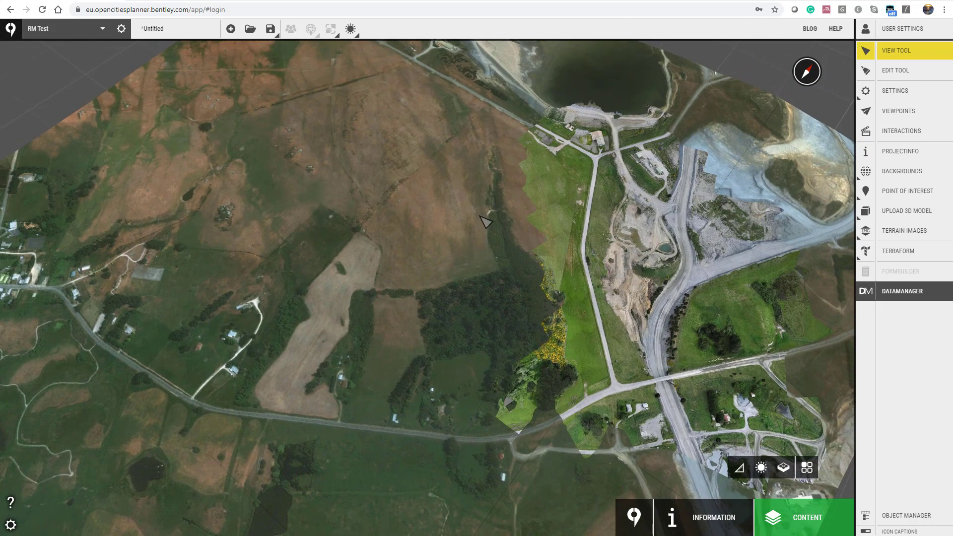
left_click_drag(479, 216, 363, 241)
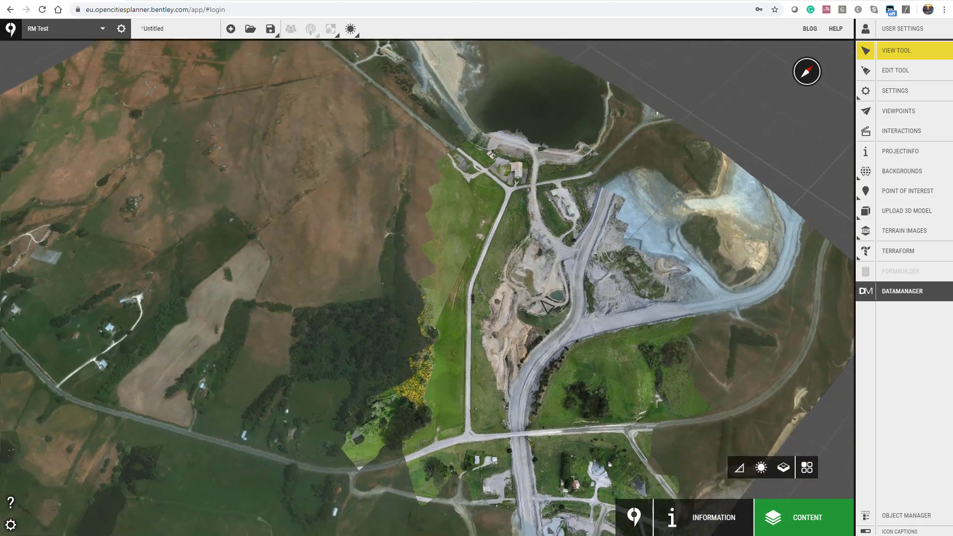